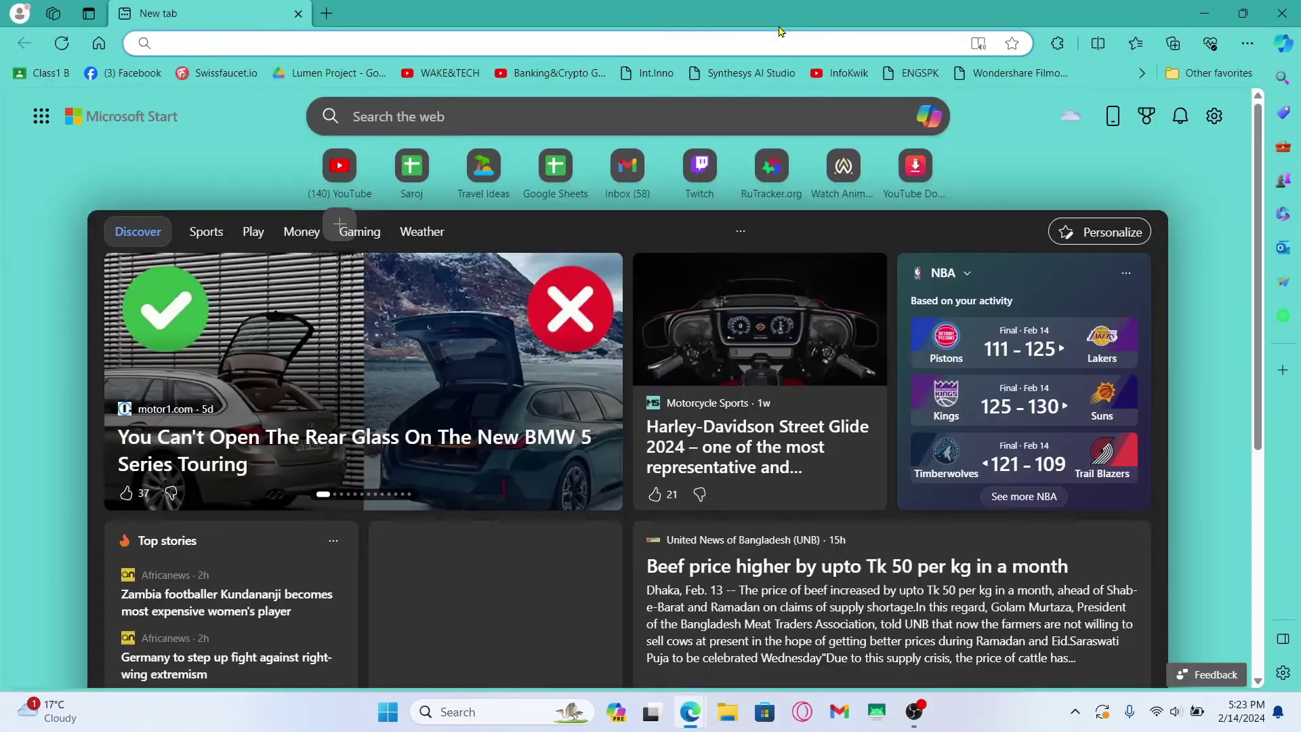
{"action": "type", "text": "paycom."}
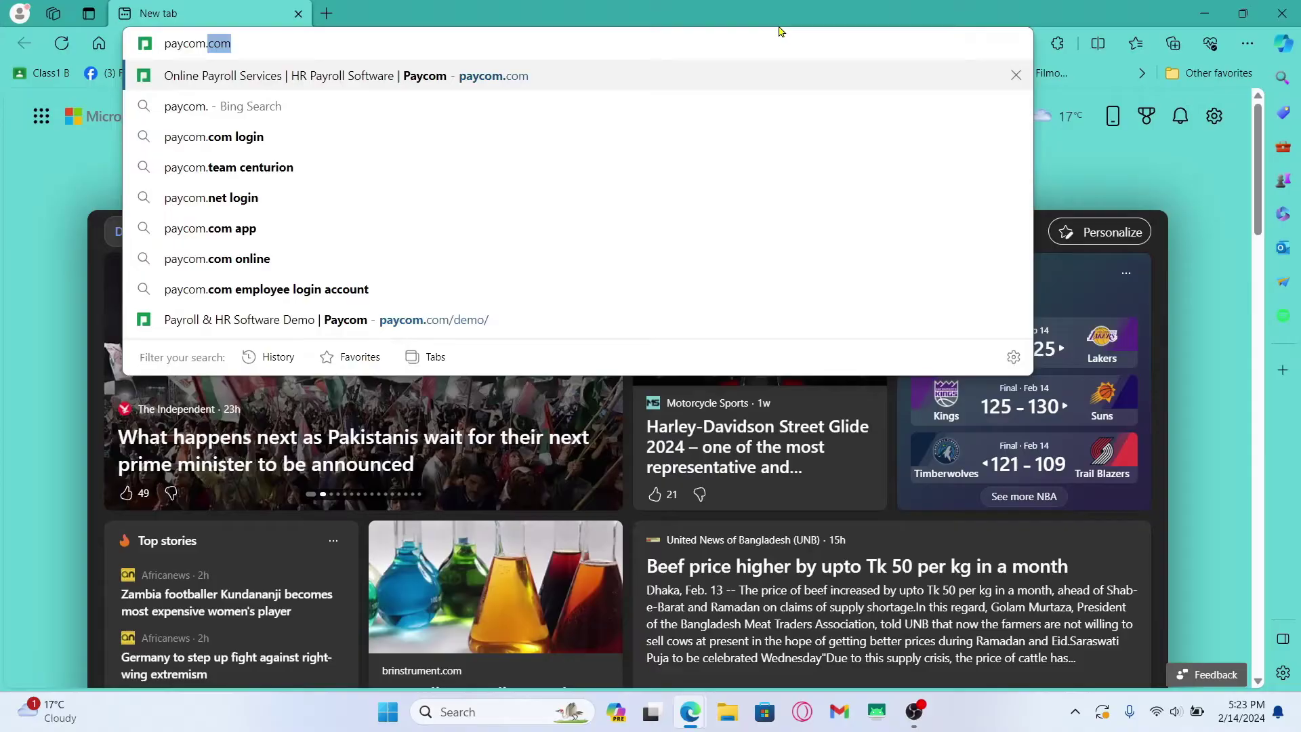
{"action": "type", "text": "com"}
- Load paycom.com in Microsoft Edge
{"action": "key", "text": "Return"}
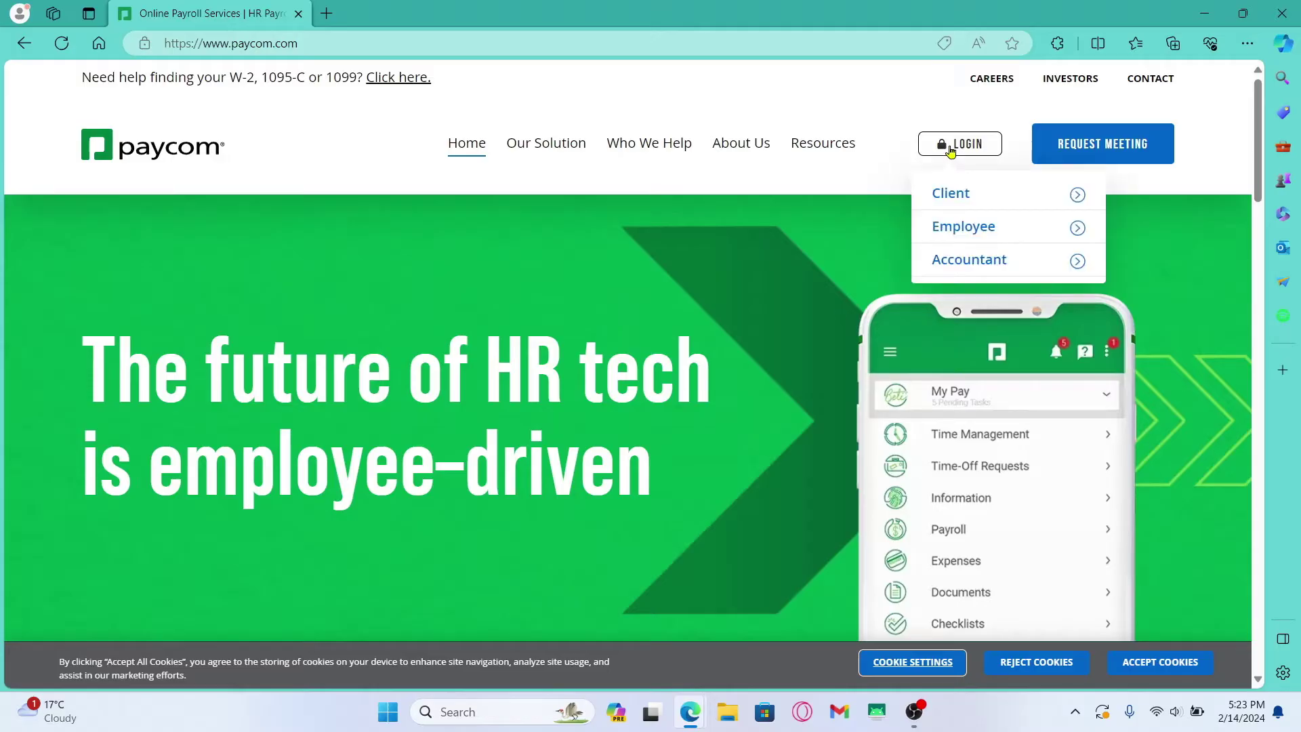
{"action": "mouse_move", "coordinate": [960, 144]}
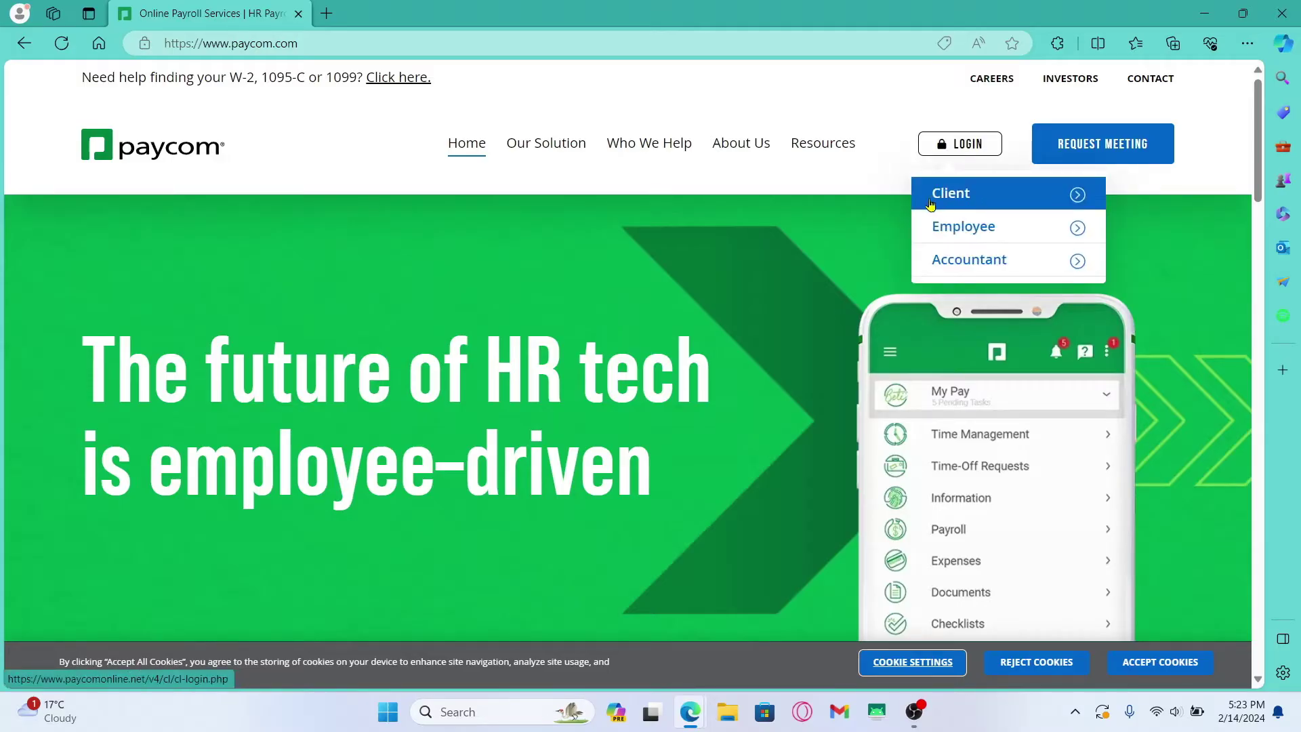
- Open the employee login page and enter the saved username, password and last four SSN digits
{"action": "left_click", "coordinate": [964, 227]}
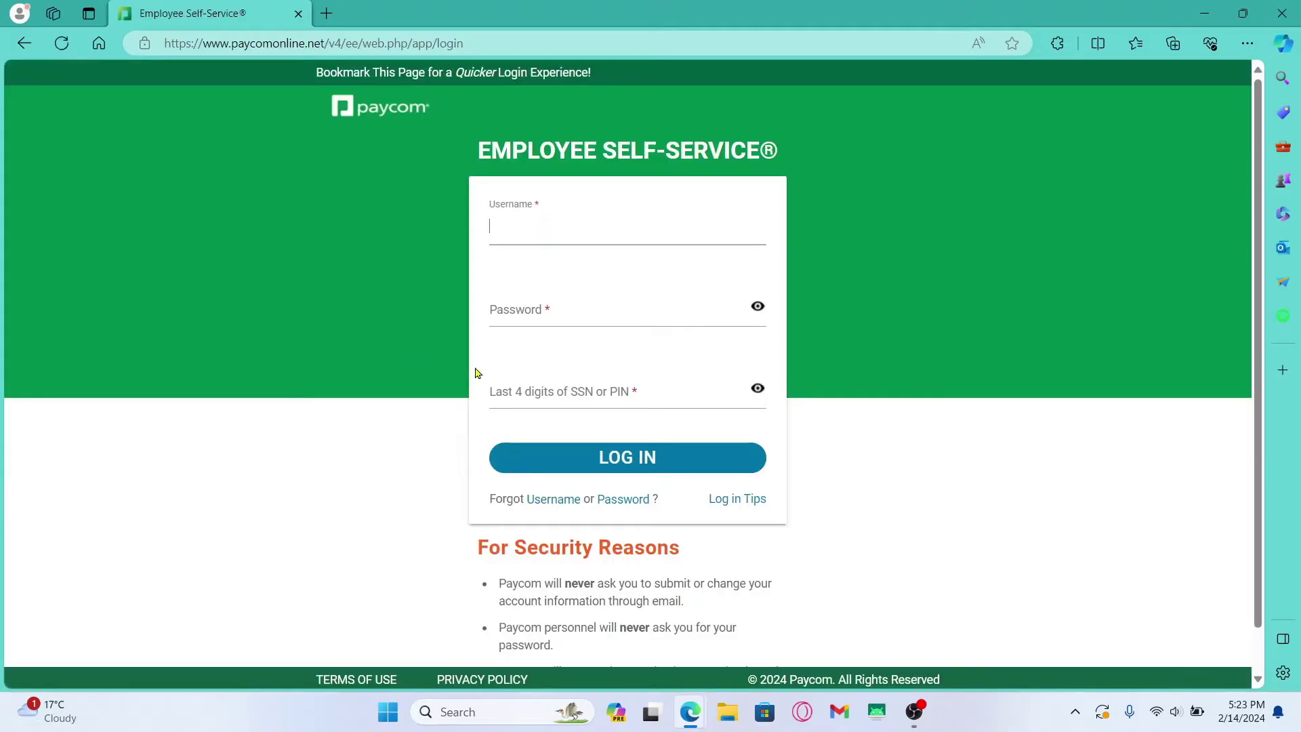
{"action": "scroll", "coordinate": [762, 446], "scroll_direction": "down", "scroll_amount": 1}
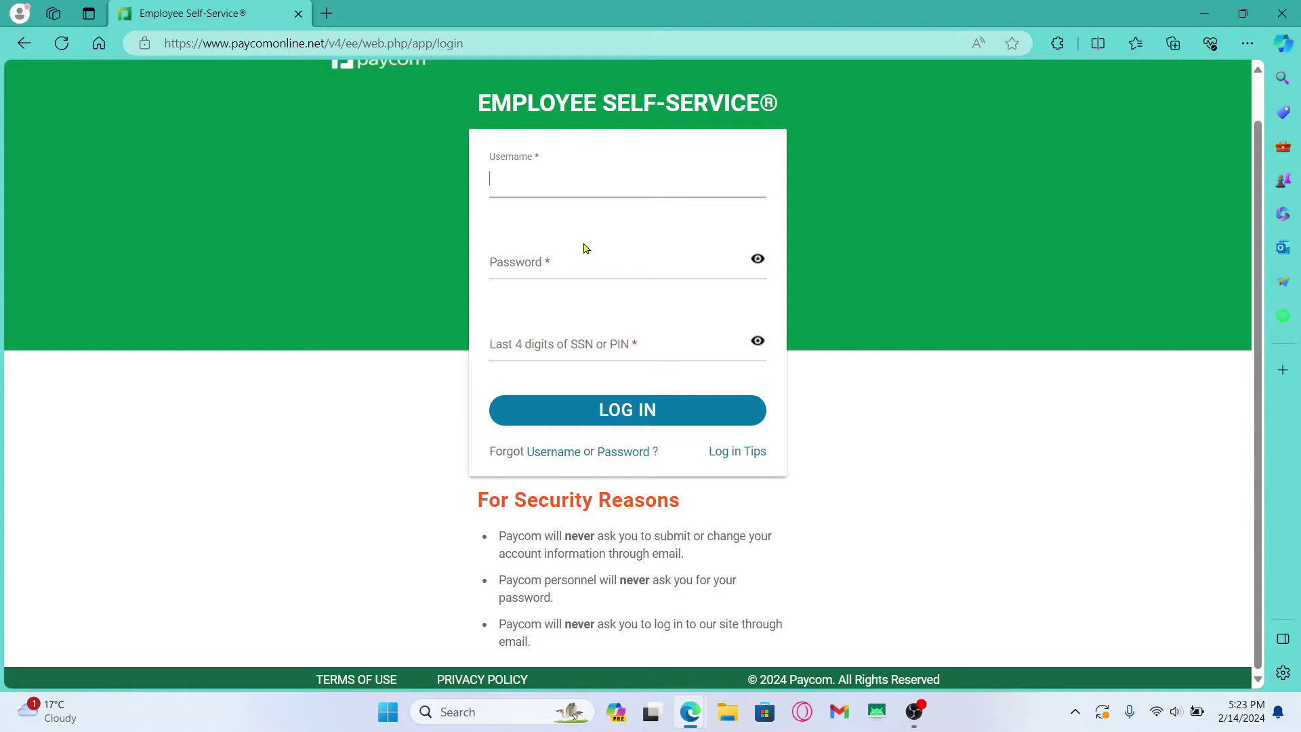
{"action": "left_click", "coordinate": [522, 185]}
{"action": "left_click", "coordinate": [531, 262]}
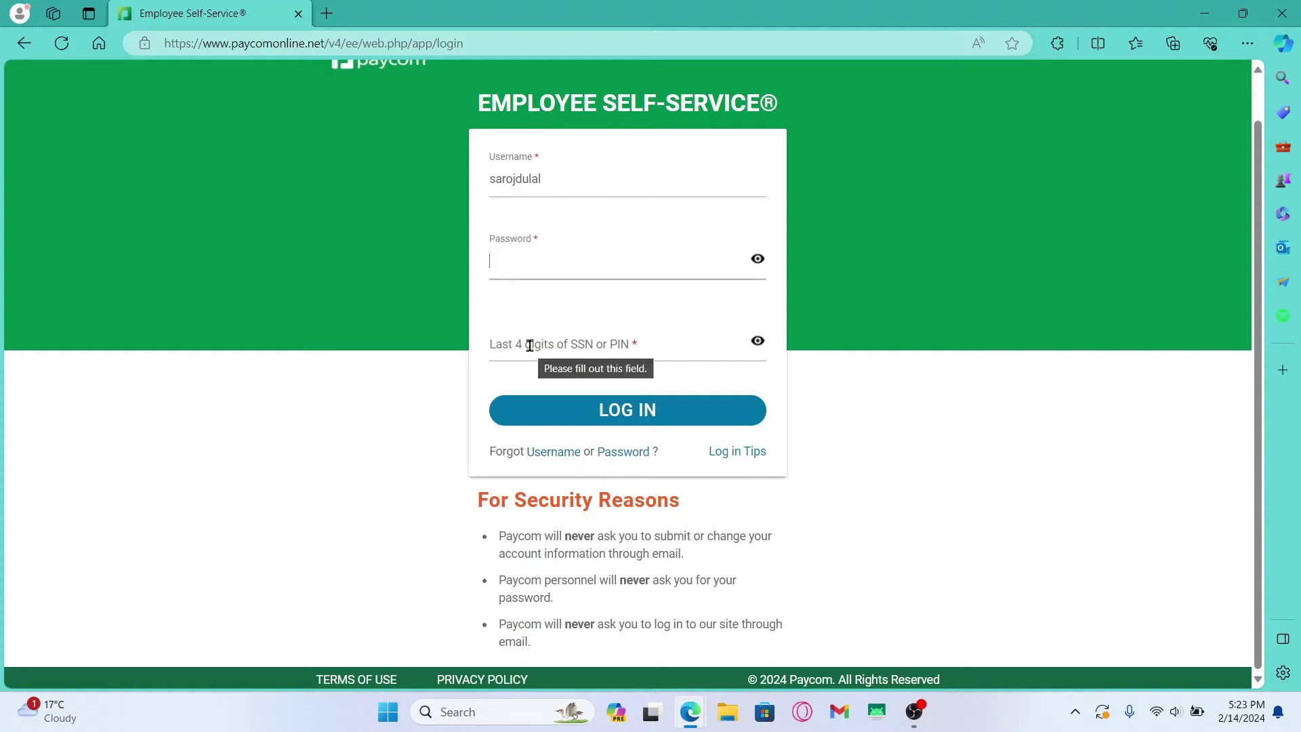
{"action": "type", "text": "*********"}
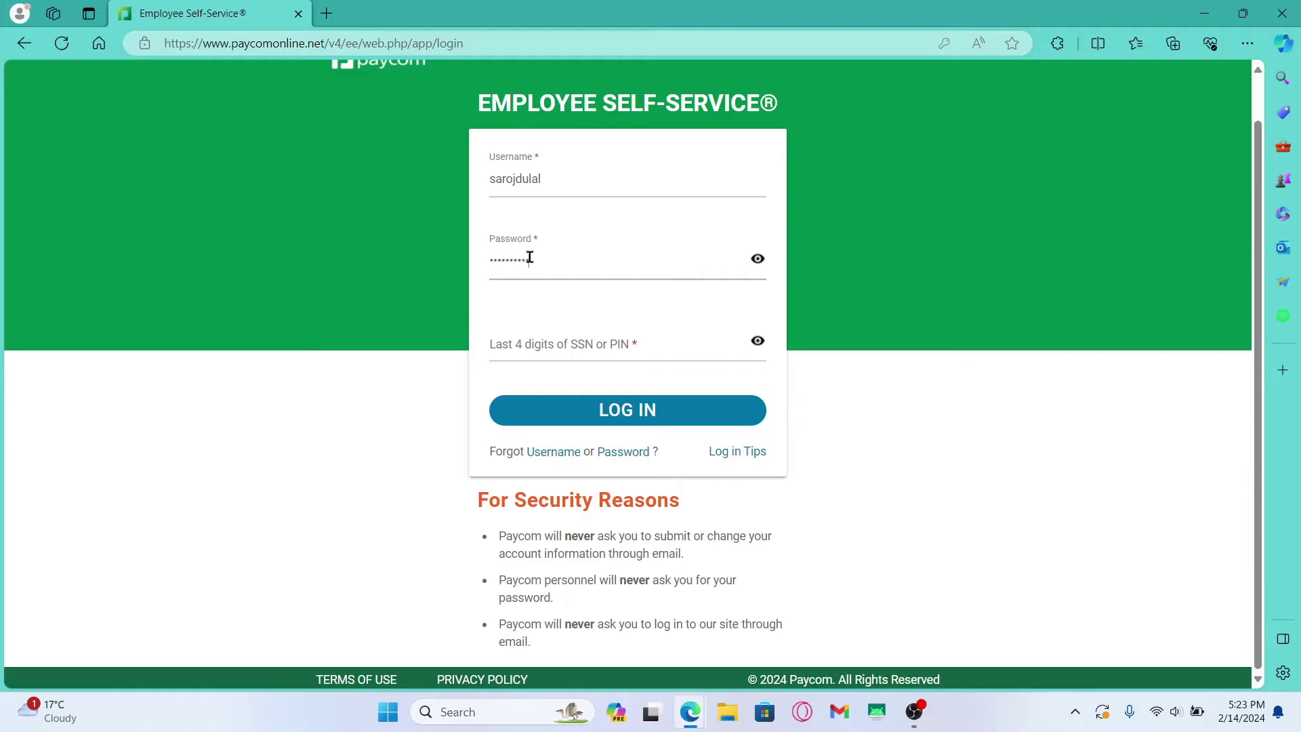
{"action": "left_click", "coordinate": [547, 339]}
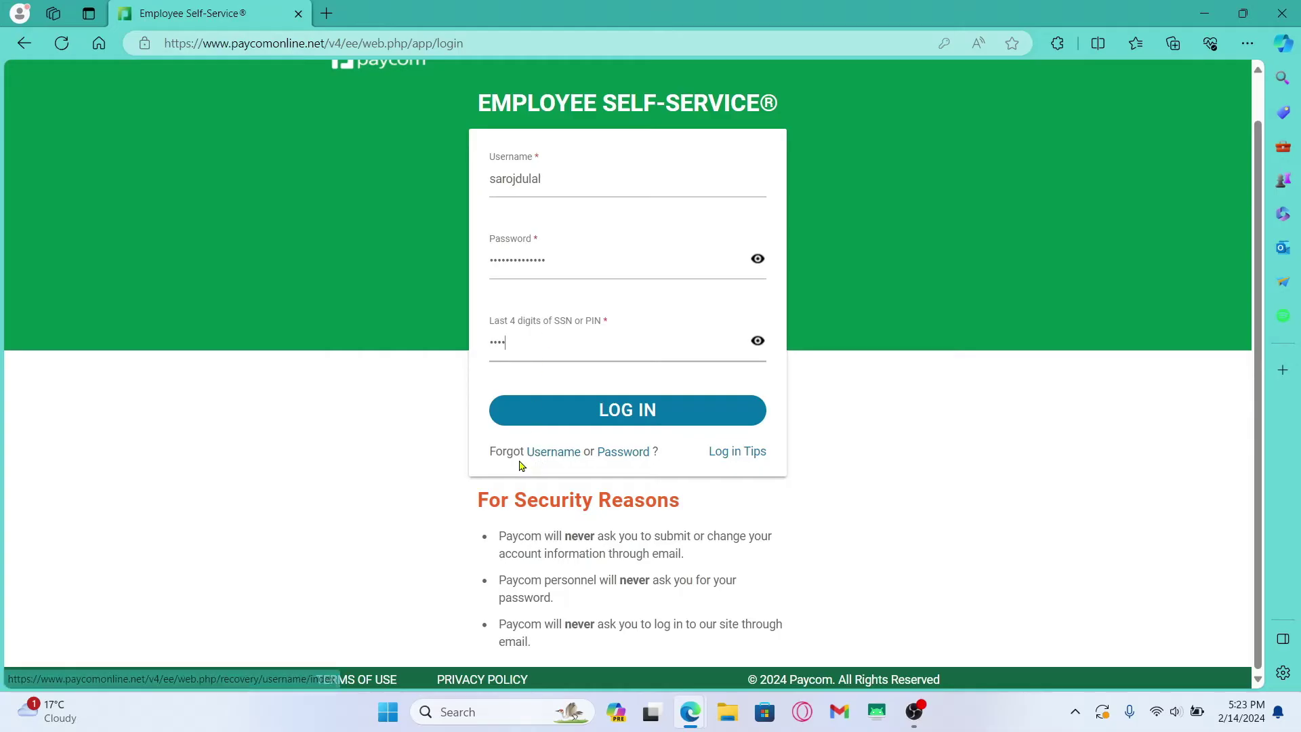
- Open Forgot Password and check the username on the recovery form
{"action": "left_click", "coordinate": [622, 455]}
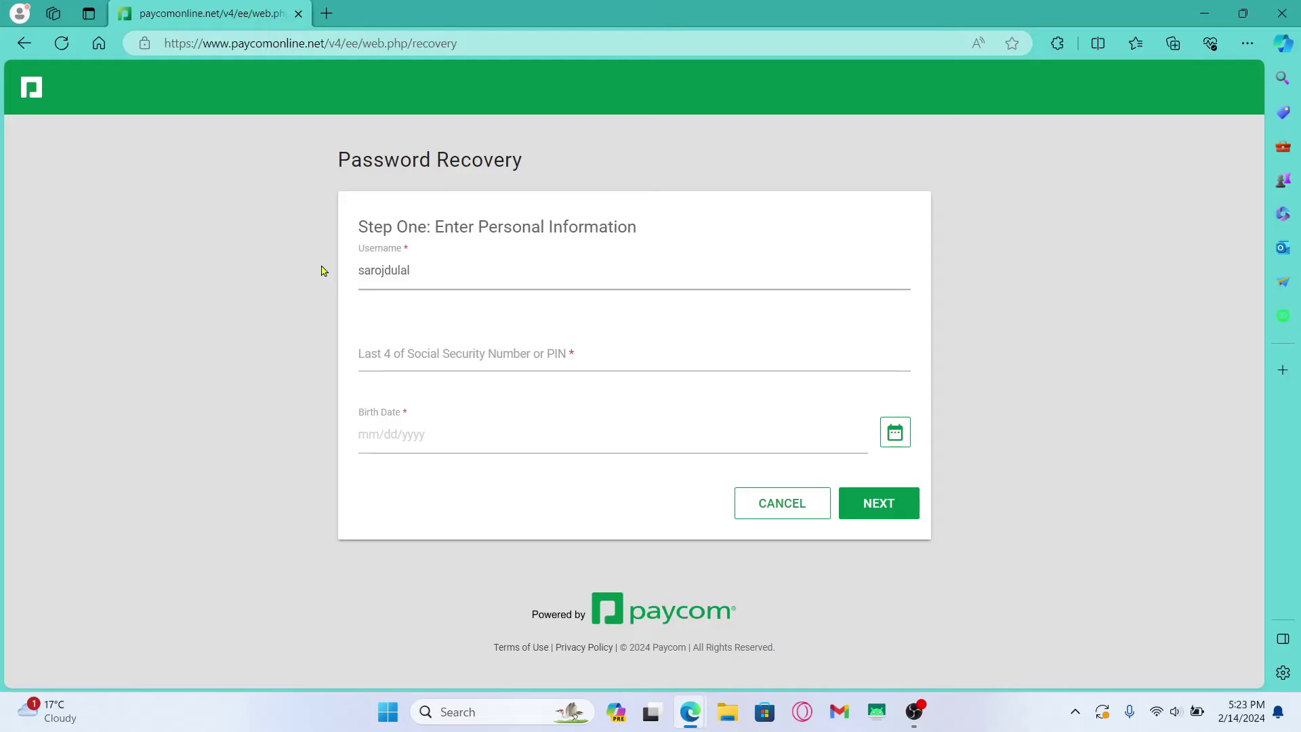
{"action": "left_click", "coordinate": [394, 271]}
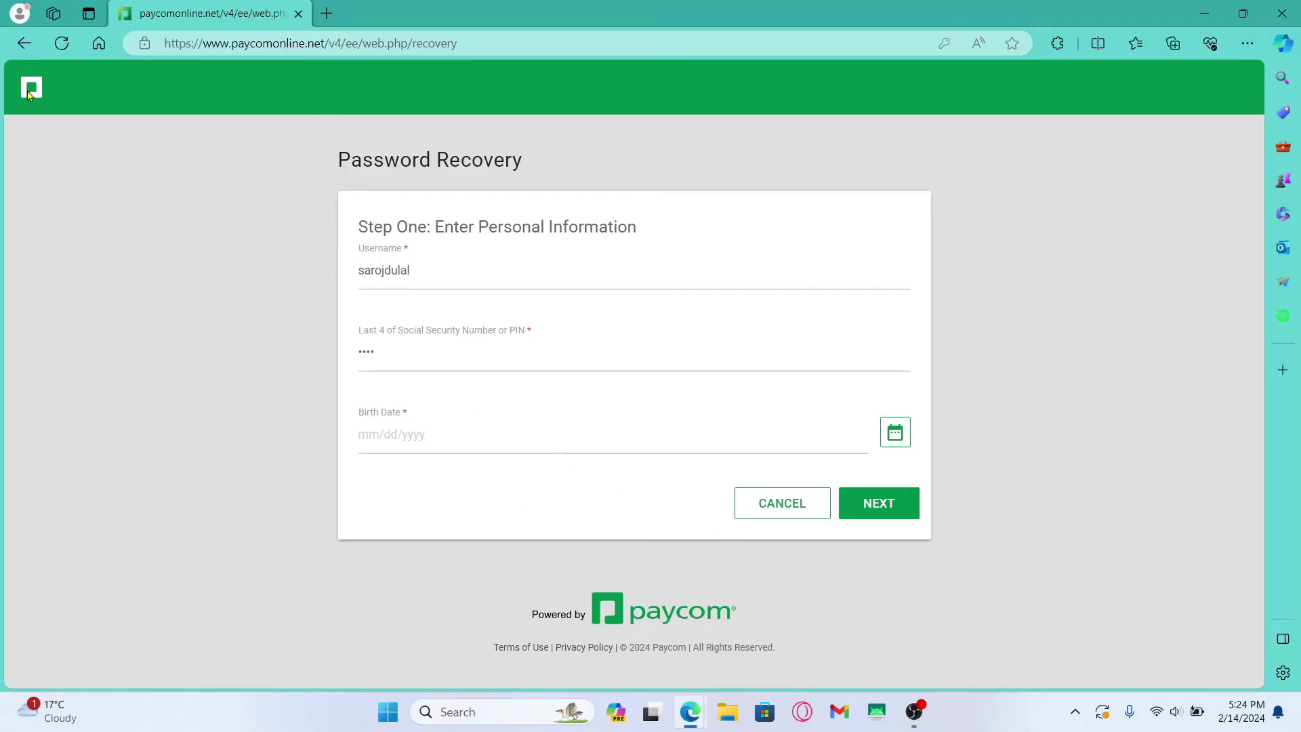
- Cancel recovery, dismiss the save-password popup, and re-enter the new password and SSN digits
{"action": "left_click", "coordinate": [779, 506]}
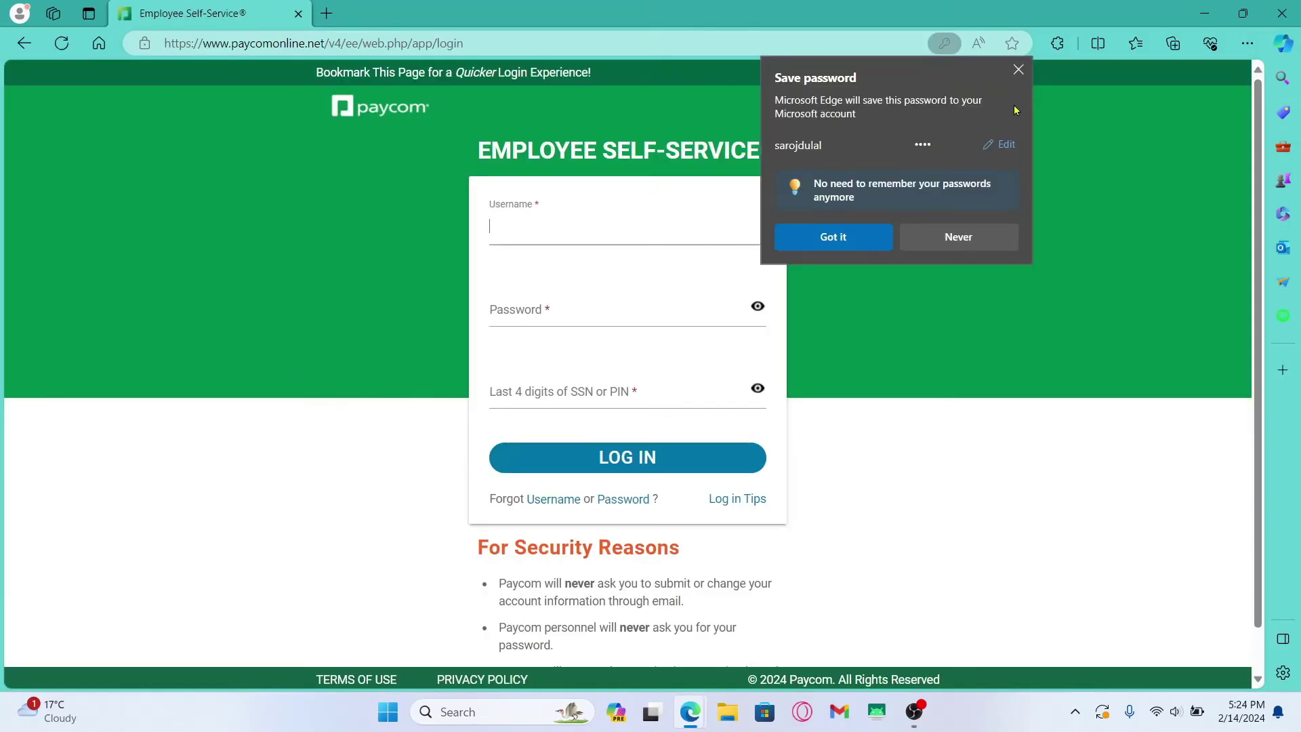
{"action": "left_click", "coordinate": [1018, 73]}
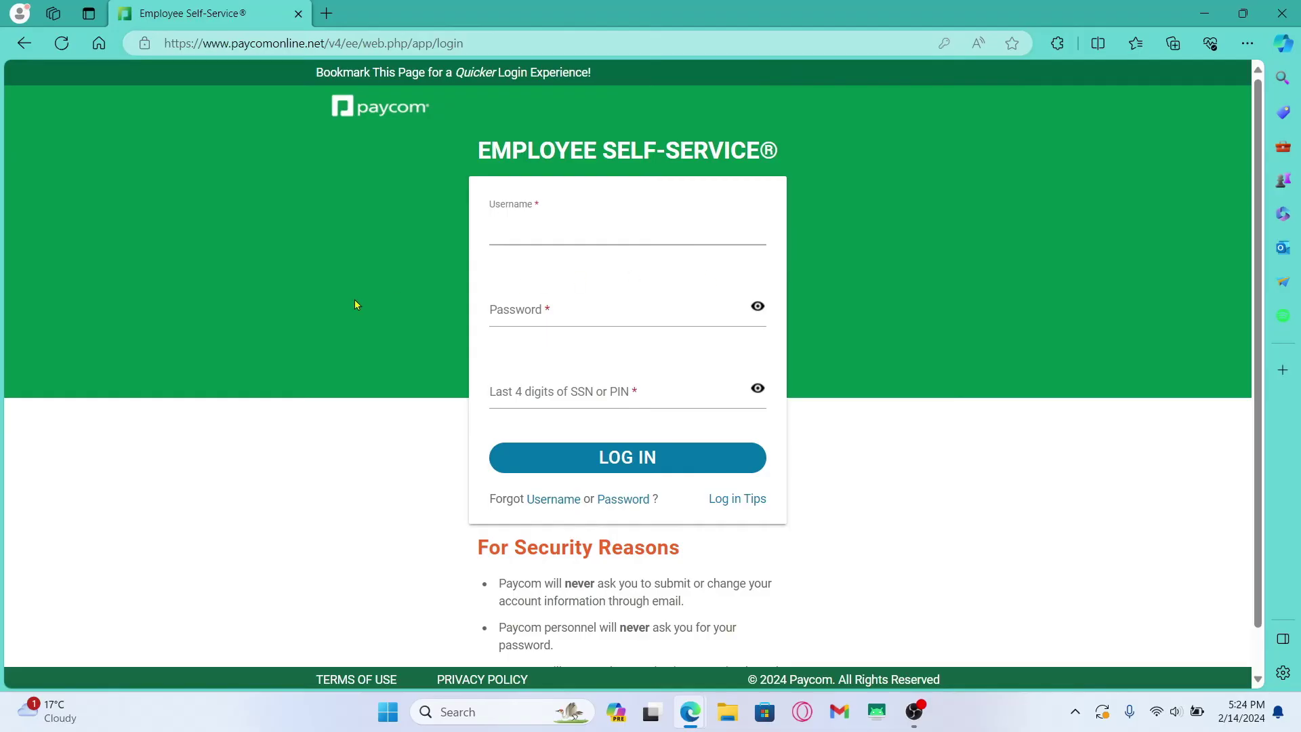
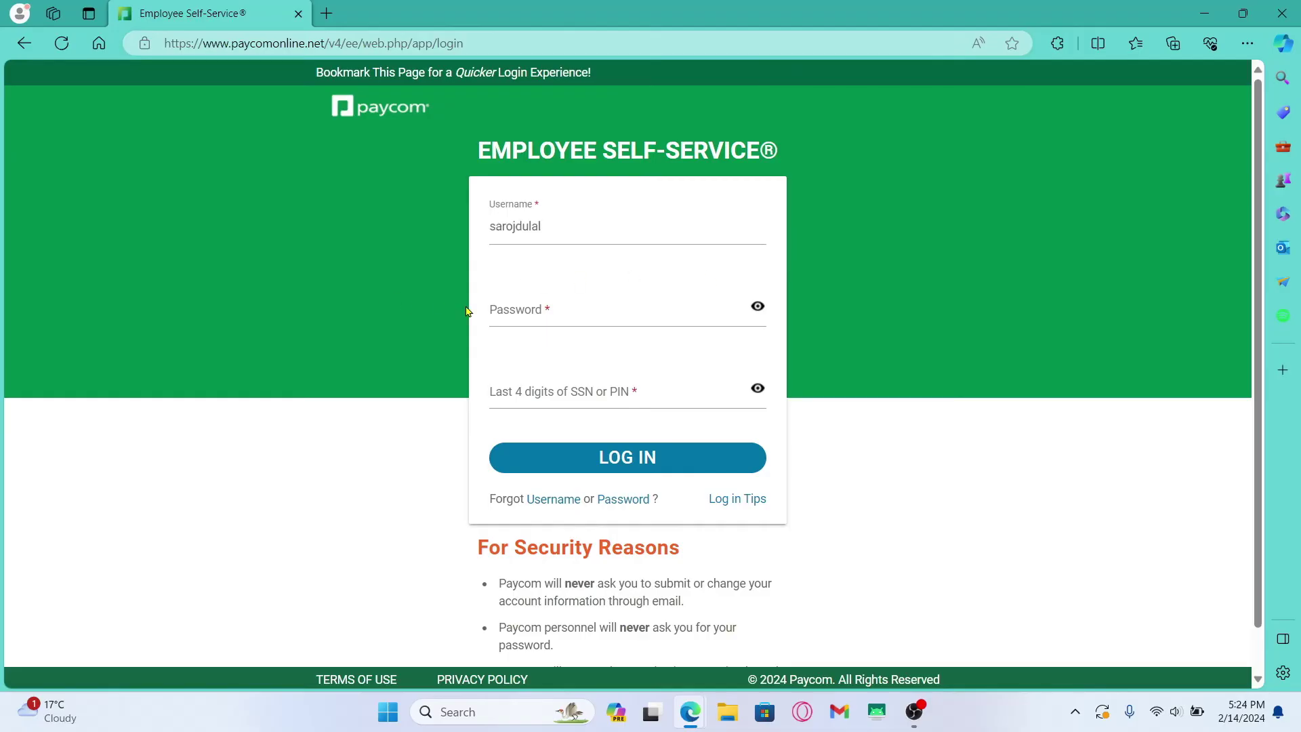
{"action": "left_click", "coordinate": [503, 308]}
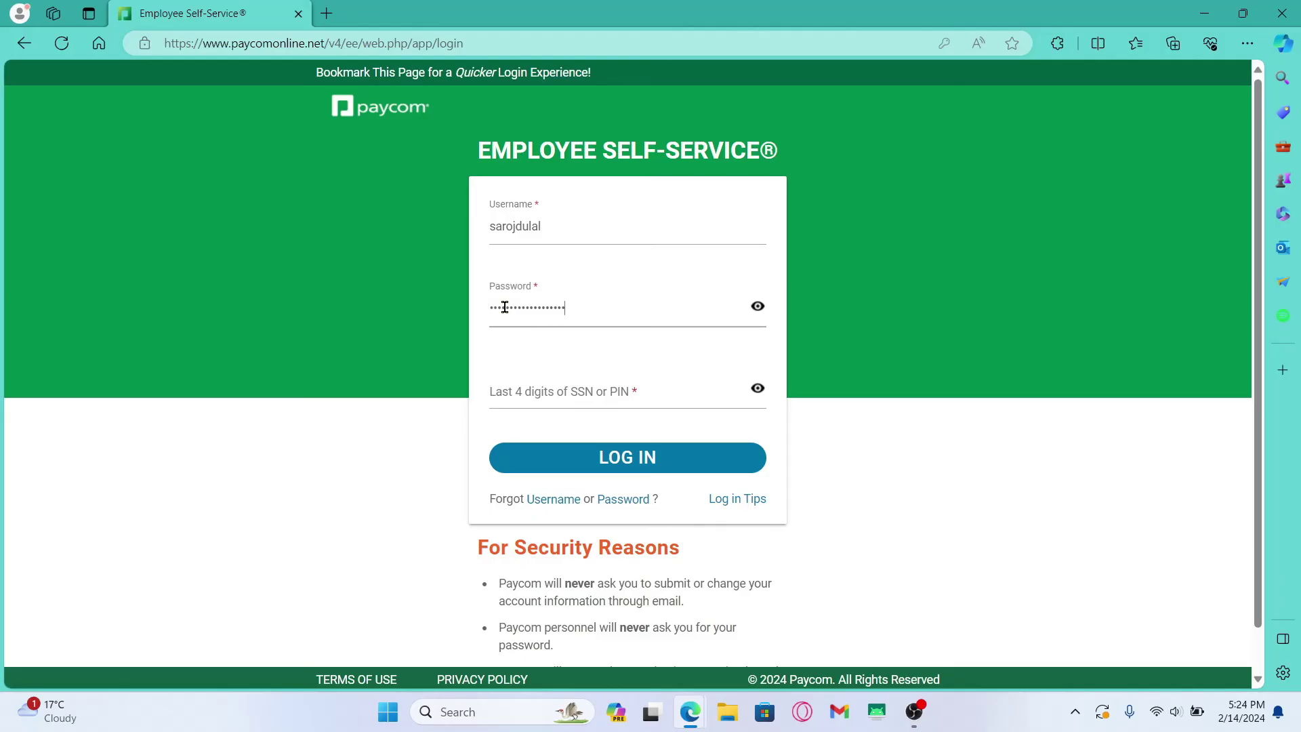
{"action": "left_click", "coordinate": [547, 391]}
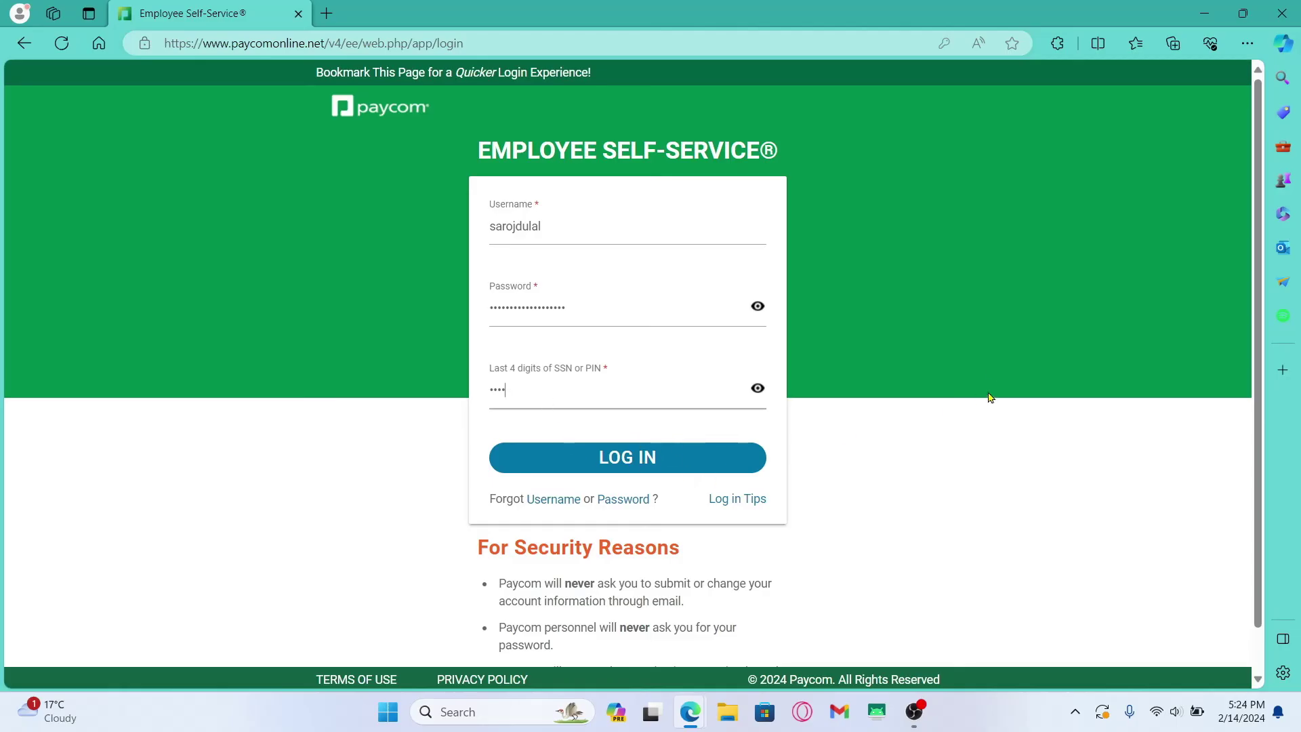
{"action": "left_click", "coordinate": [1012, 252]}
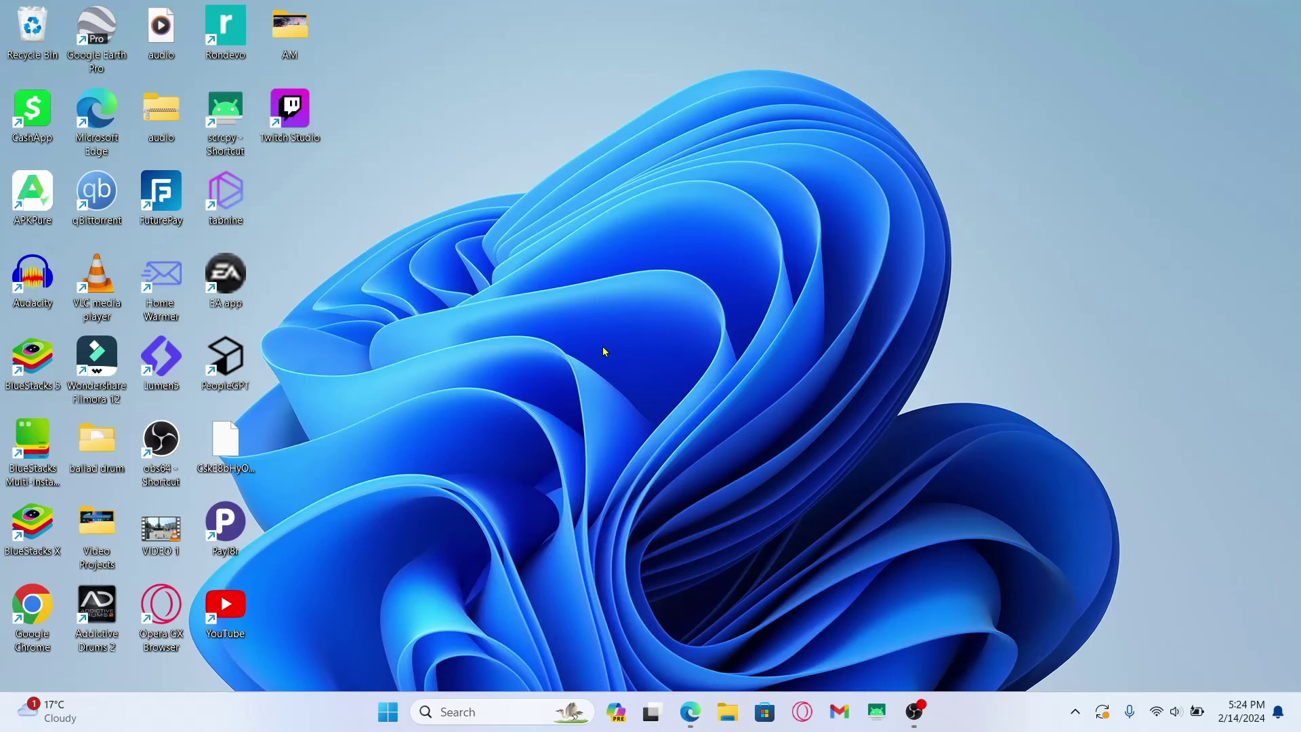